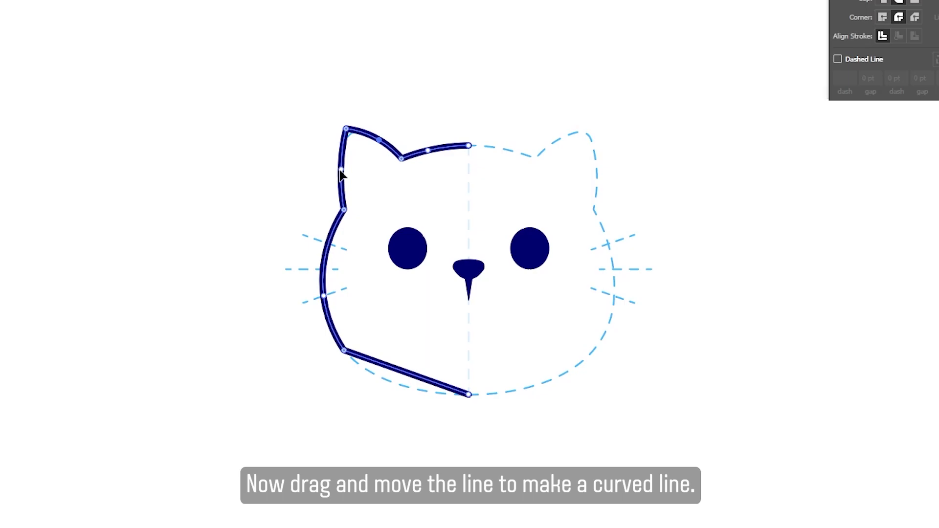
# Curve the outer ear edge and the lower cheek segment of the cat's half outline to follow the dashed guide.
pyautogui.moveTo(341, 173); pyautogui.dragTo(341, 180)
pyautogui.moveTo(408, 374); pyautogui.dragTo(382, 374)
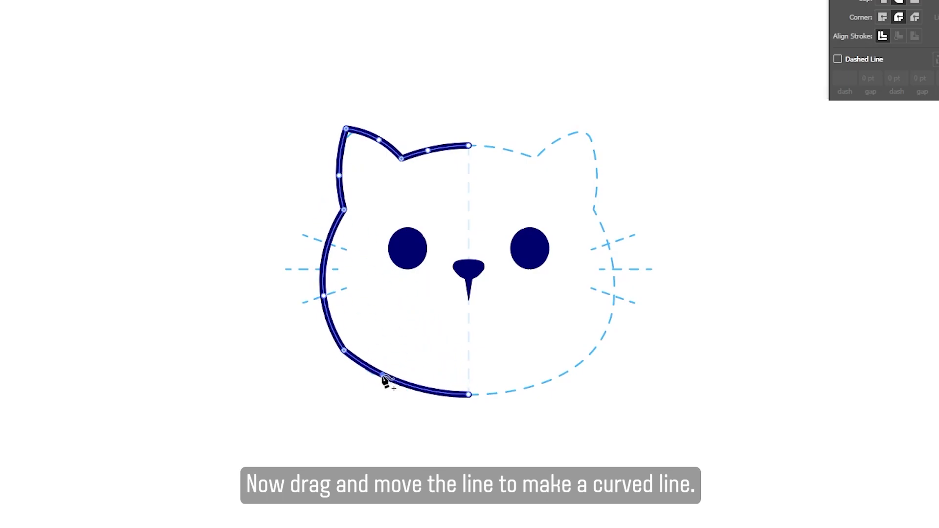
pyautogui.keyDown('ctrl'); pyautogui.click(387, 351); pyautogui.keyUp('ctrl')
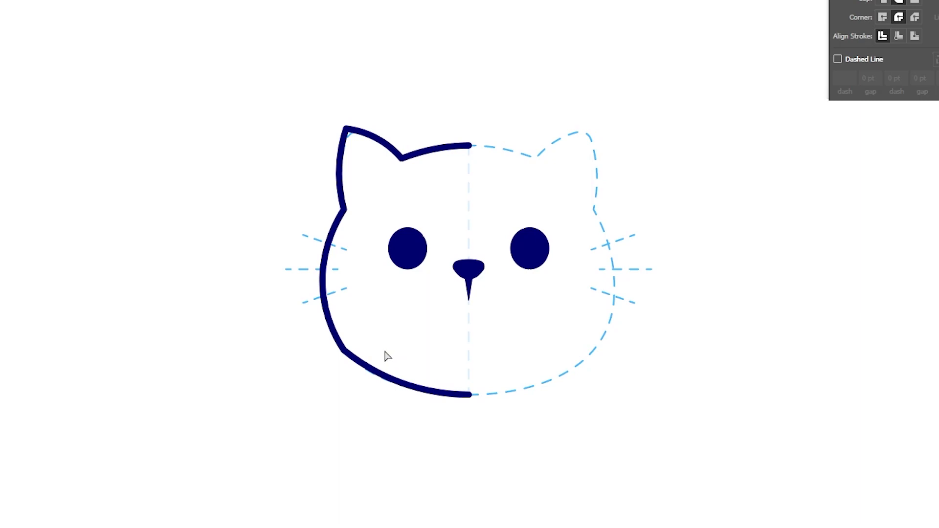
# Round the sharp lower cheek corner and the ear tip of the cat's half outline with the Direct Selection tool.
pyautogui.click(344, 350)
pyautogui.moveTo(354, 342); pyautogui.dragTo(453, 268)
pyautogui.click(431, 333)
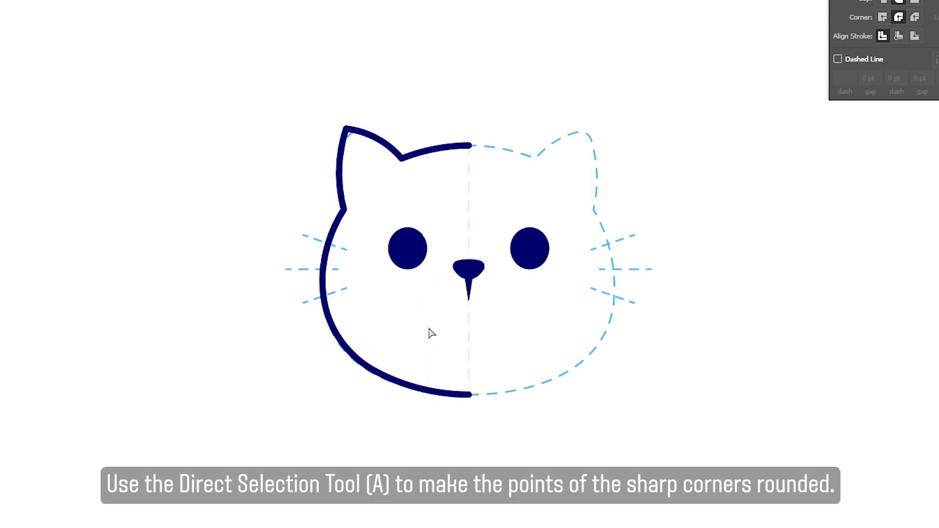
pyautogui.click(346, 129)
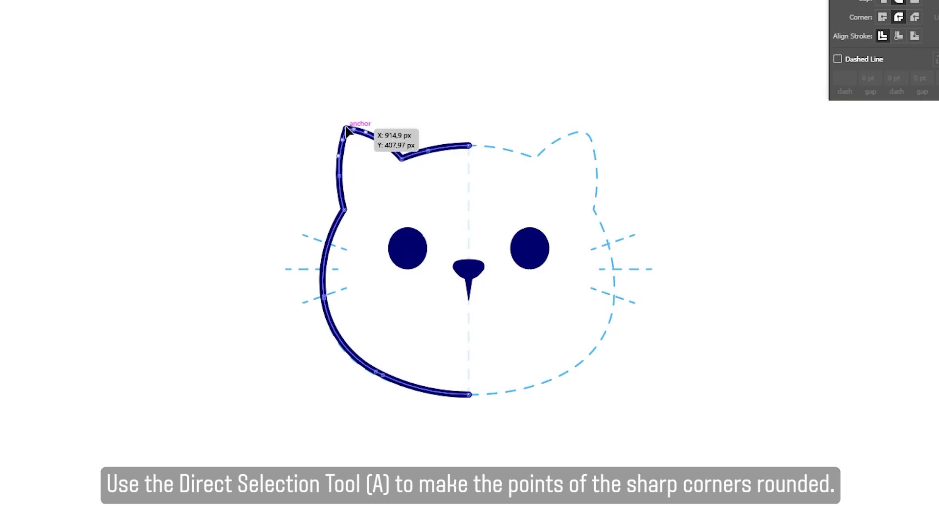
pyautogui.click(352, 138)
pyautogui.click(346, 129)
pyautogui.moveTo(353, 141)
pyautogui.mouseDown()
pyautogui.moveTo(362, 149)
pyautogui.moveTo(355, 142)
pyautogui.mouseUp()
pyautogui.click(355, 156)
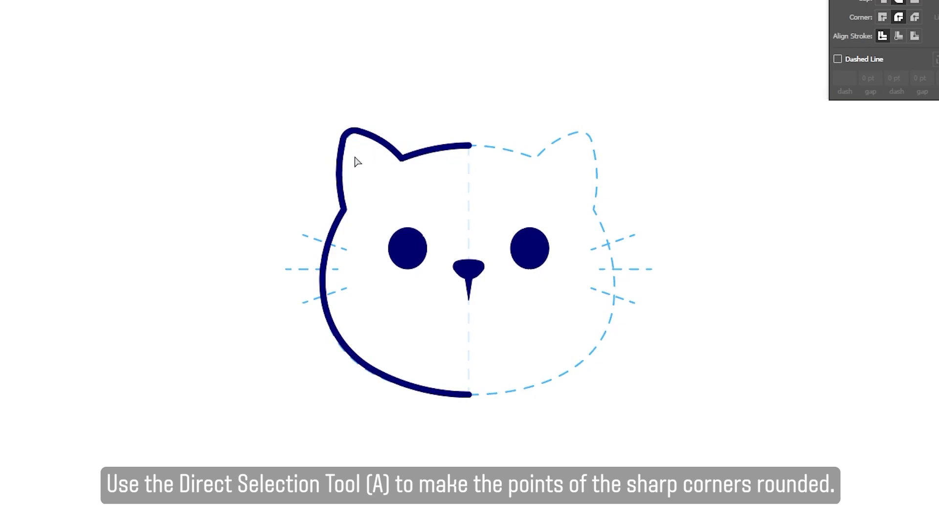
# Draw the three whiskers beside the traced cheek as separate straight Pen tool lines over the dashed guides.
pyautogui.press('p')
pyautogui.click(346, 250)
pyautogui.click(302, 235)
pyautogui.keyDown('ctrl'); pyautogui.click(342, 275); pyautogui.keyUp('ctrl')
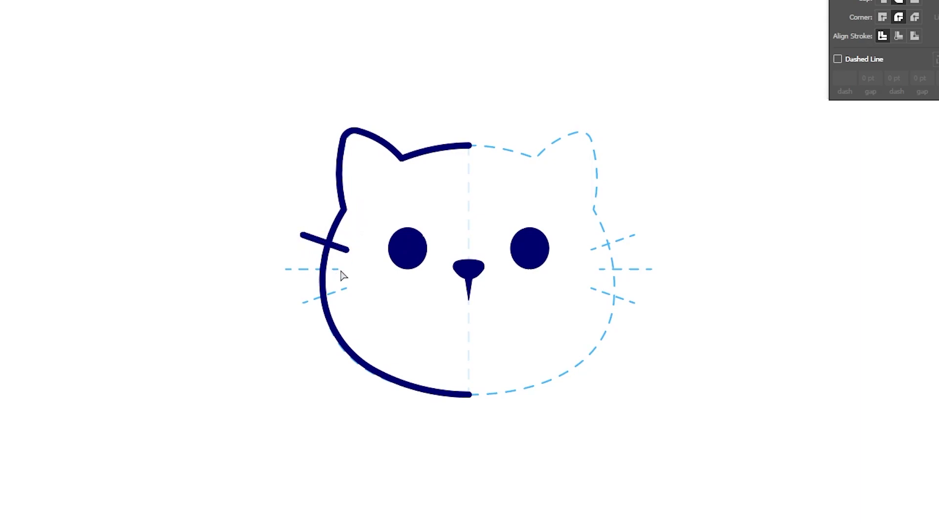
pyautogui.click(338, 269)
pyautogui.click(284, 269)
pyautogui.keyDown('ctrl'); pyautogui.click(299, 283); pyautogui.keyUp('ctrl')
pyautogui.click(345, 289)
pyautogui.click(302, 302)
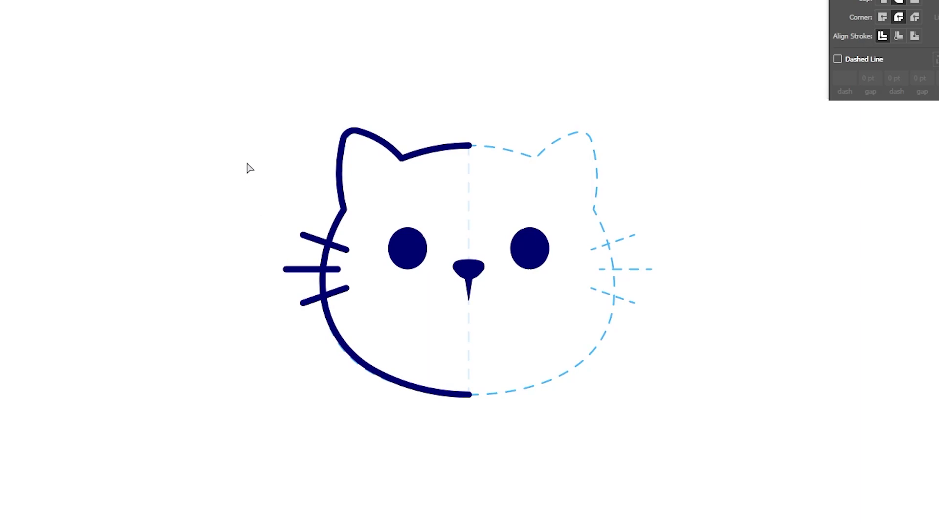
# Reflect a copy of the half head outline and its three whiskers across the face's vertical centre line.
pyautogui.moveTo(357, 349); pyautogui.dragTo(366, 356)
pyautogui.press('o')
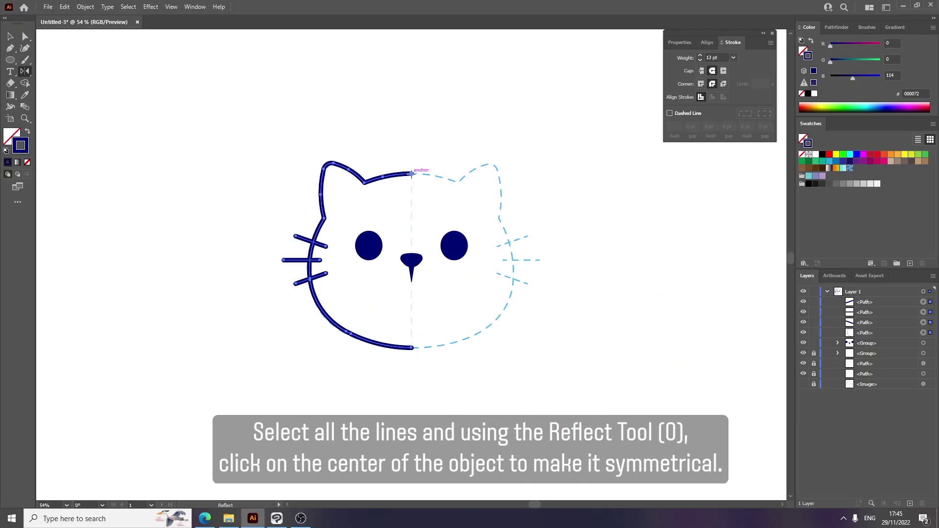
pyautogui.doubleClick(32, 59)
pyautogui.click(405, 219)
pyautogui.click(419, 321)
pyautogui.press('a')
pyautogui.click(266, 243)
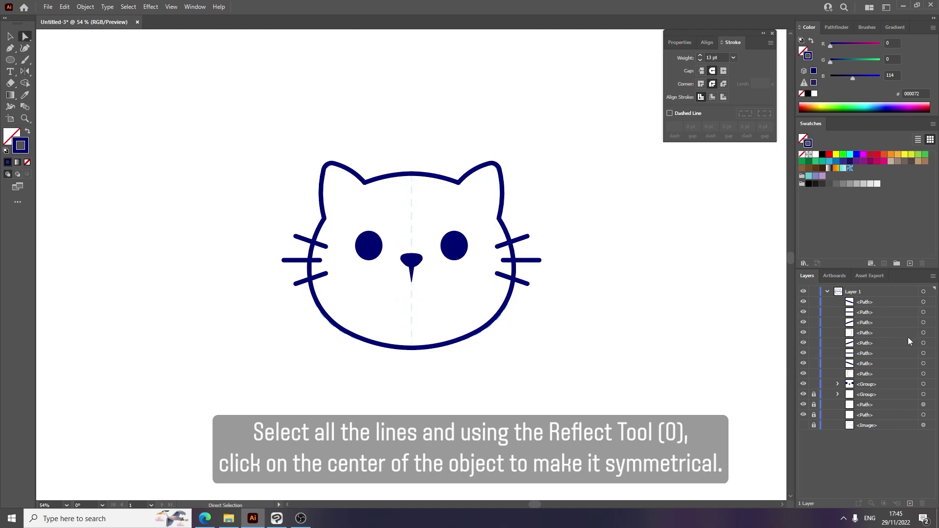
# Join the original and mirrored halves of the cat's head outline into one path.
pyautogui.click(922, 374)
pyautogui.keyDown('shift'); pyautogui.click(923, 333); pyautogui.keyUp('shift')
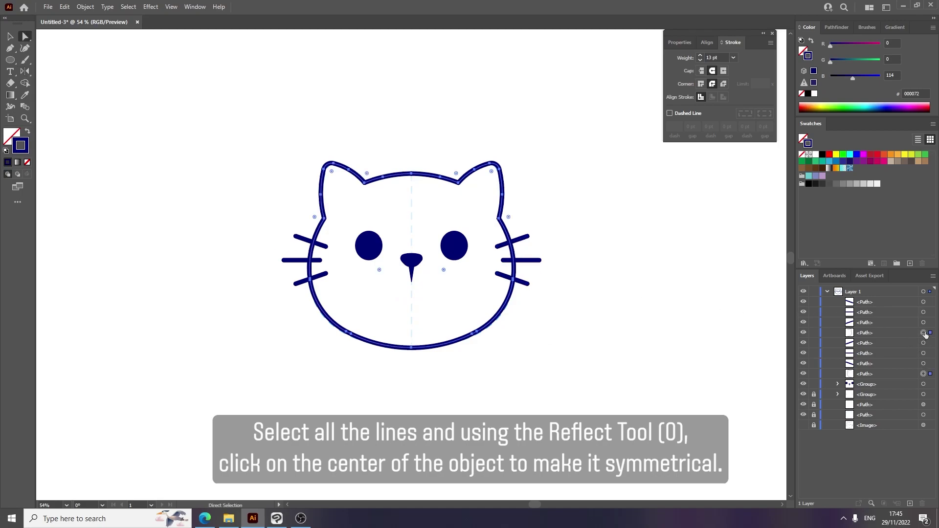
pyautogui.hotkey('ctrl', 'j')
pyautogui.click(669, 283)
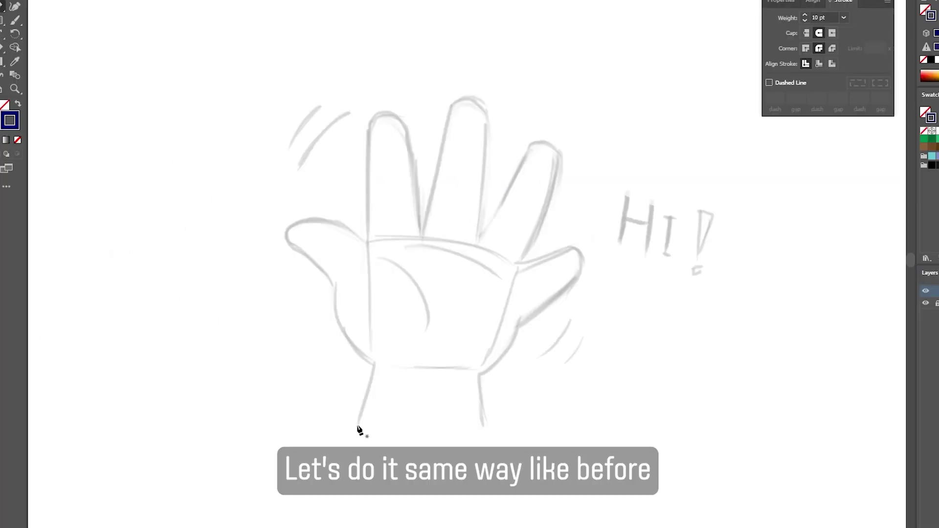
# Trace the thumb-side wrist, palm edge and thumb of the hand sketch with straight Pen tool segments.
pyautogui.click(358, 427)
pyautogui.click(375, 363)
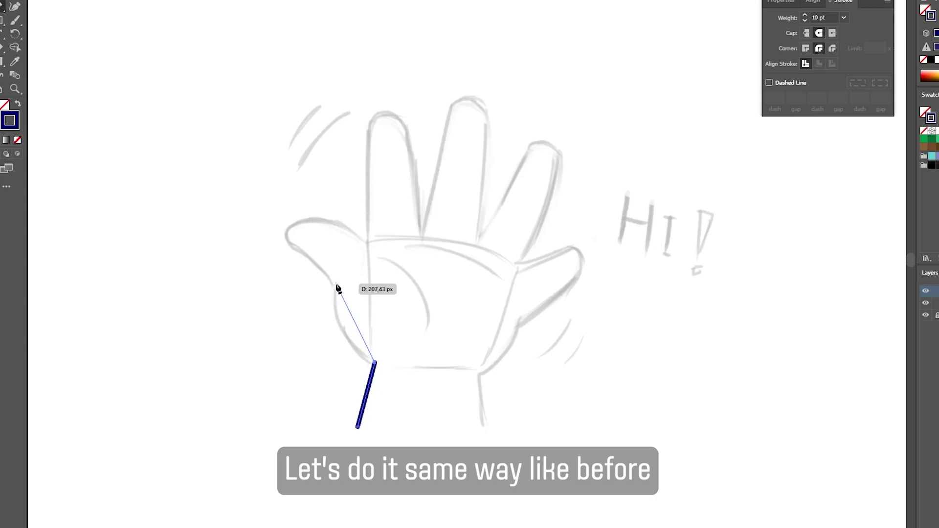
pyautogui.click(335, 289)
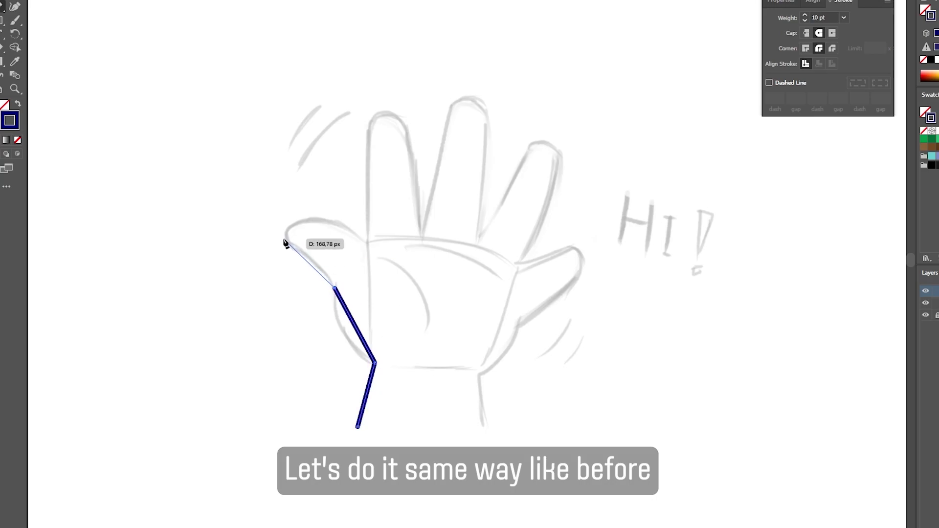
pyautogui.click(283, 239)
pyautogui.click(309, 216)
pyautogui.click(367, 245)
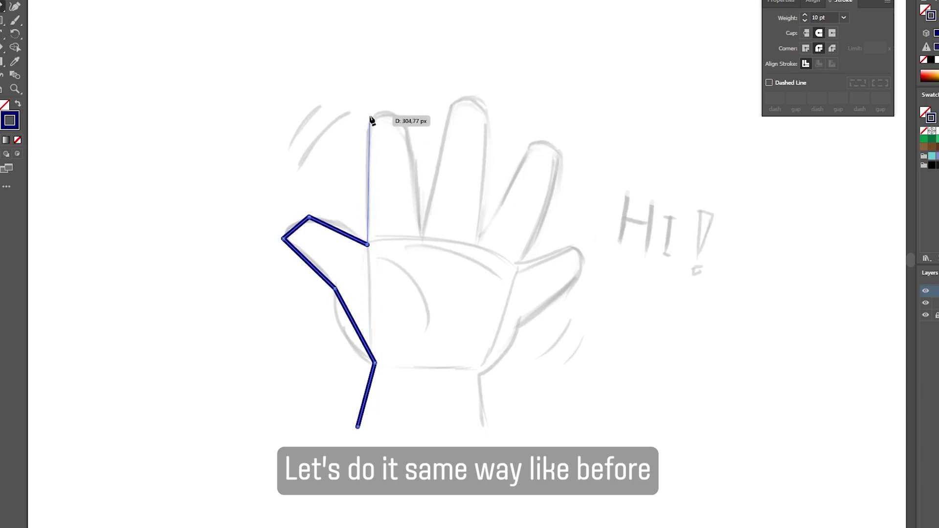
# Continue the hand path with straight segments around the index and middle fingers of the sketch.
pyautogui.click(369, 119)
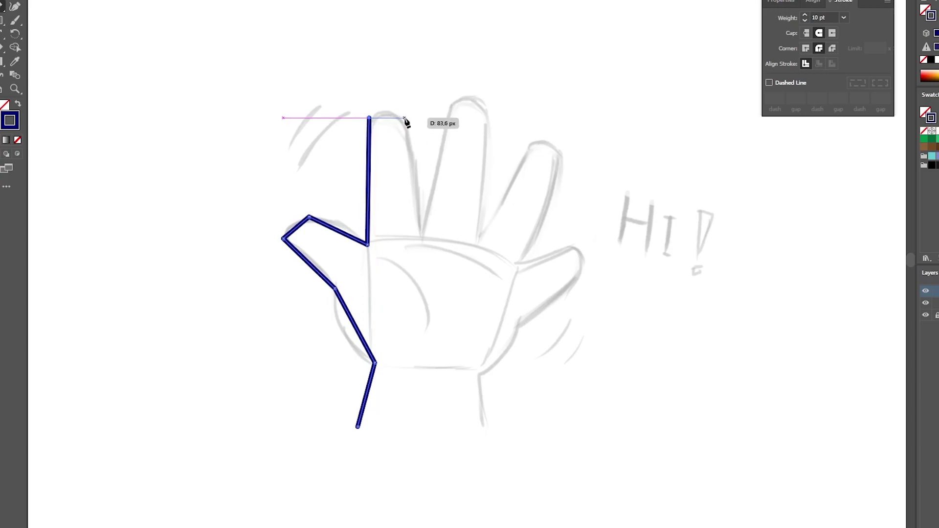
pyautogui.click(404, 116)
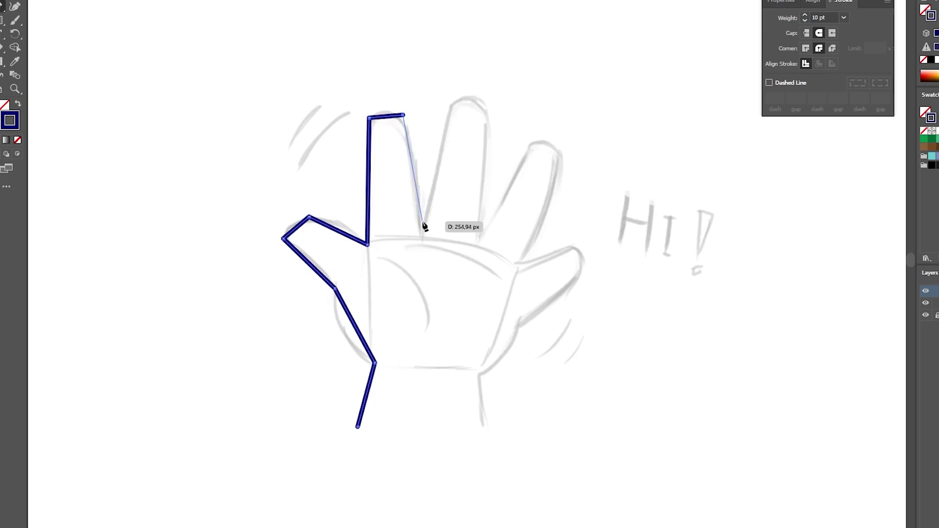
pyautogui.click(421, 236)
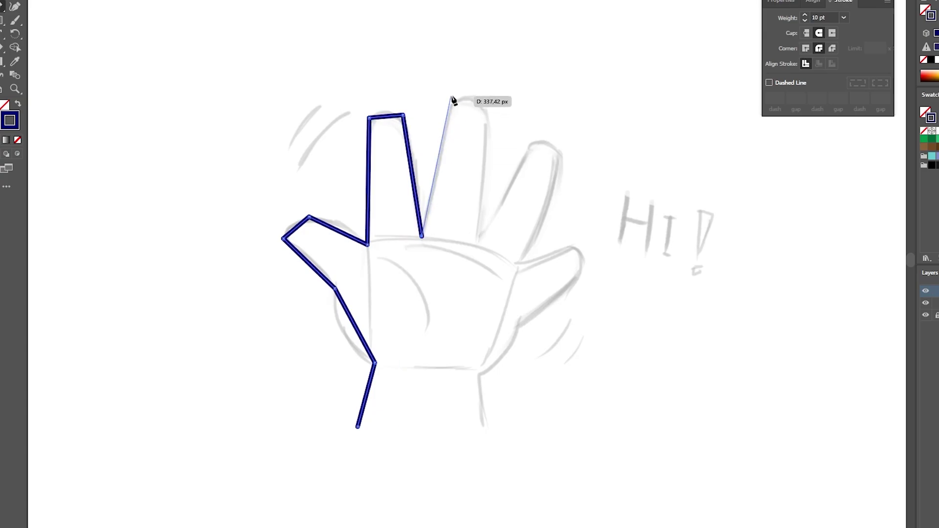
pyautogui.click(453, 94)
pyautogui.hotkey('ctrl', 'z')
pyautogui.click(453, 101)
pyautogui.hotkey('ctrl', 'z')
pyautogui.click(453, 97)
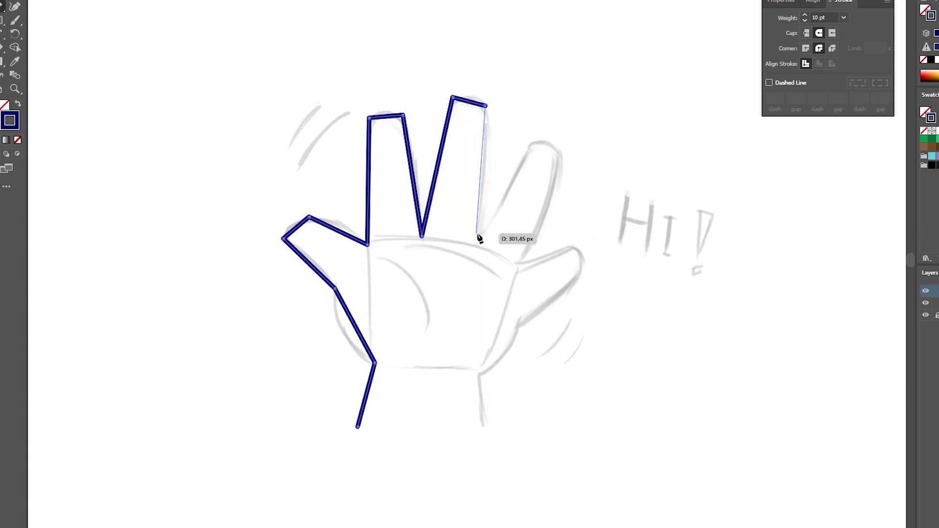
pyautogui.click(486, 104)
pyautogui.click(478, 237)
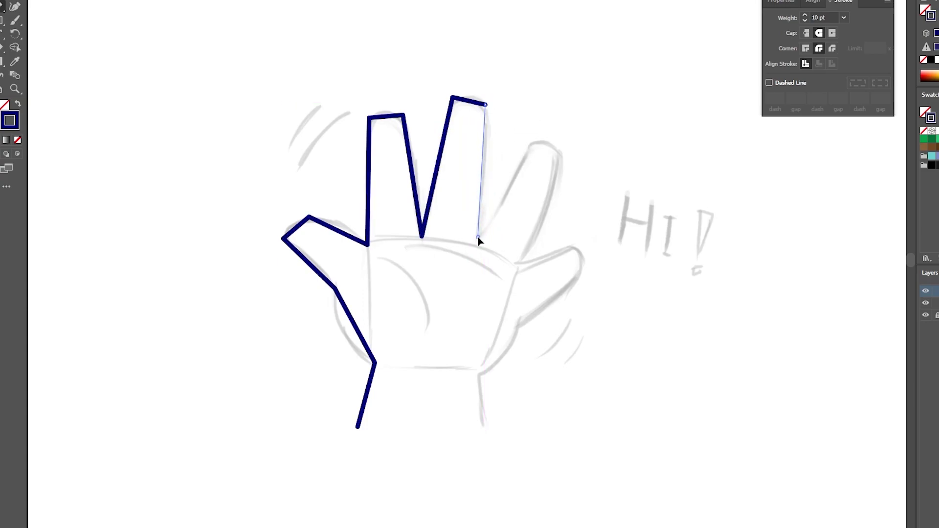
# Complete the hand path with straight segments around the ring and little fingers, down to the end of the wrist.
pyautogui.click(534, 143)
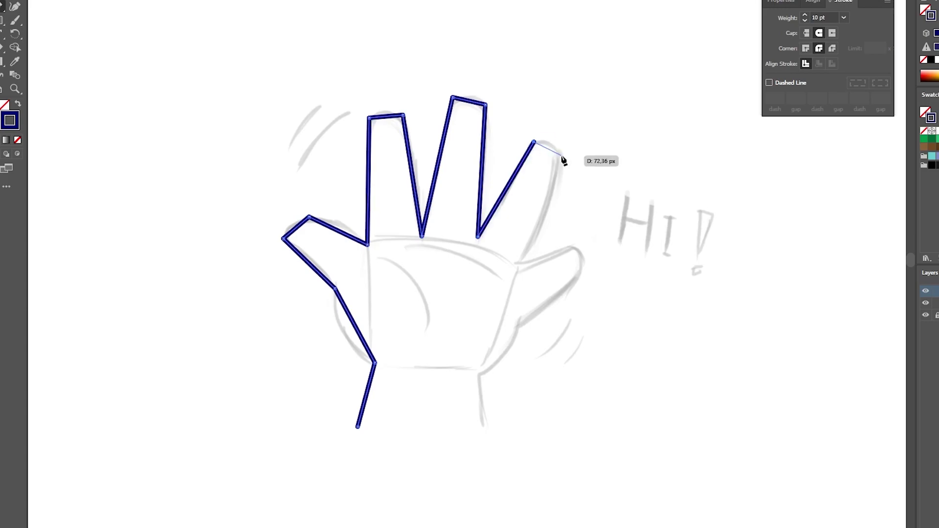
pyautogui.click(562, 156)
pyautogui.click(518, 264)
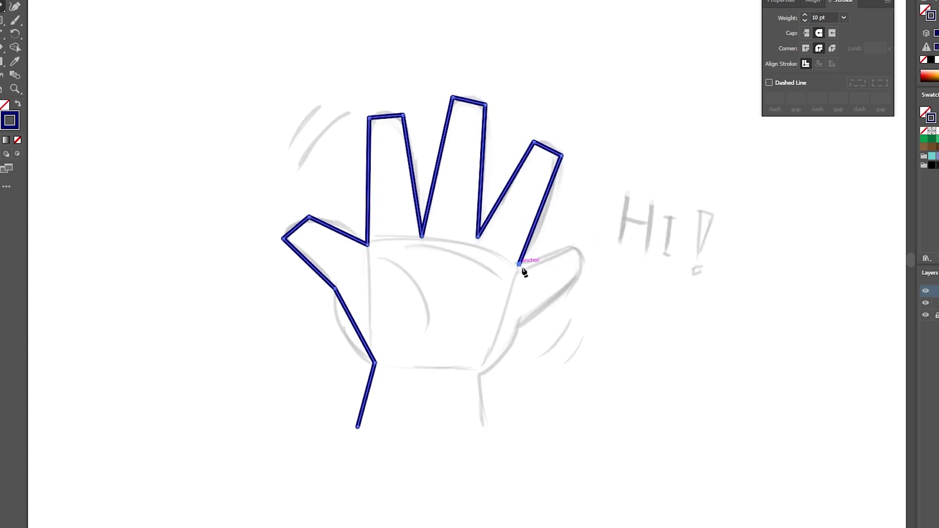
pyautogui.click(575, 246)
pyautogui.click(581, 277)
pyautogui.click(517, 316)
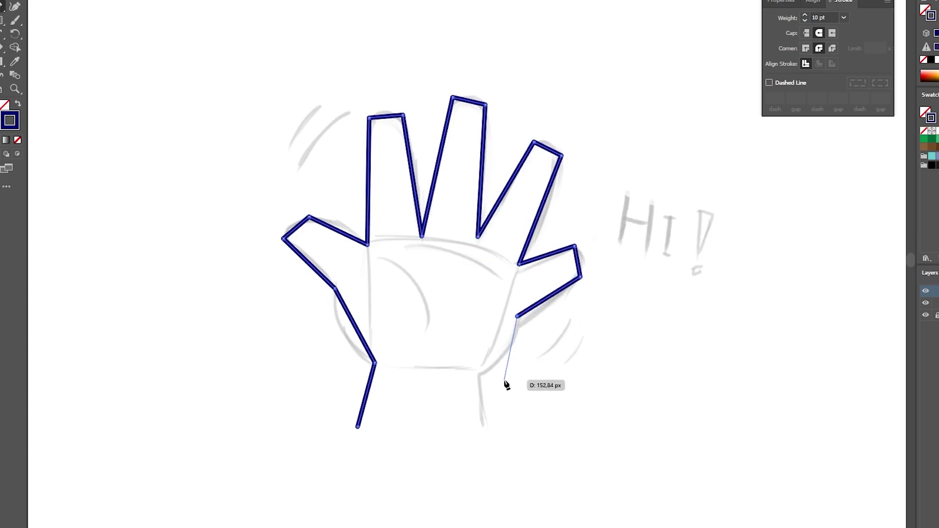
pyautogui.click(479, 375)
pyautogui.click(485, 427)
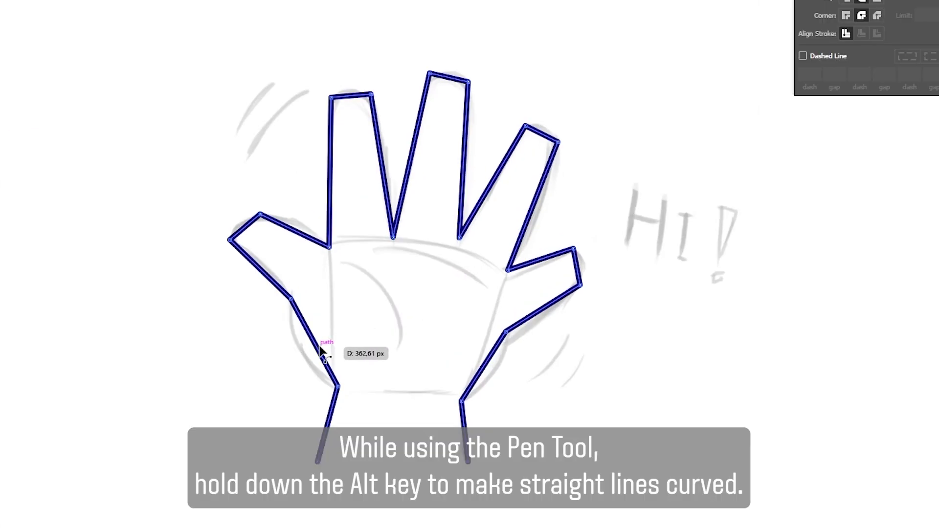
# Bend the straight segments of the thumb-side wrist, palm edge and thumb into curves matching the sketch.
pyautogui.moveTo(358, 331); pyautogui.dragTo(303, 349)
pyautogui.moveTo(328, 424); pyautogui.dragTo(331, 424)
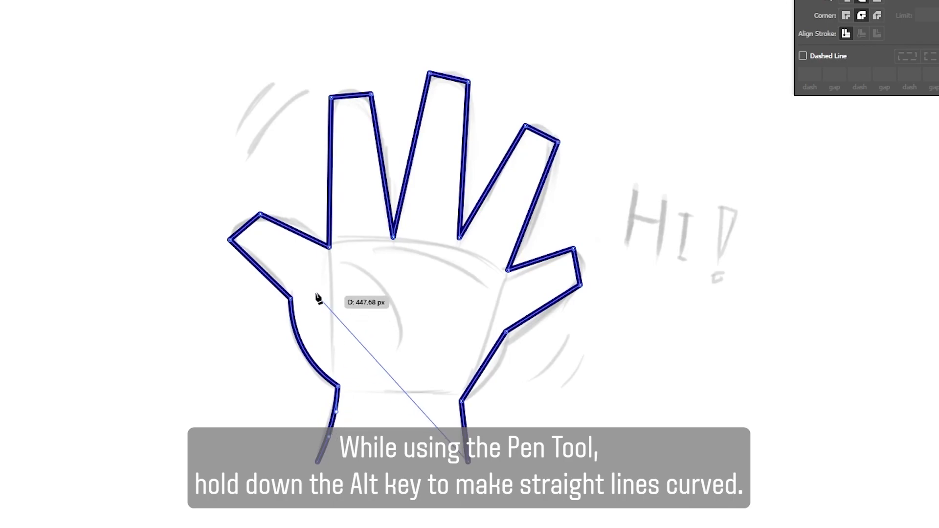
pyautogui.moveTo(244, 227); pyautogui.dragTo(238, 221)
pyautogui.moveTo(295, 230); pyautogui.dragTo(299, 224)
pyautogui.moveTo(260, 269); pyautogui.dragTo(264, 263)
# Bend the tips and sides of the index and middle fingers into curves following the sketch.
pyautogui.moveTo(356, 96); pyautogui.dragTo(350, 89)
pyautogui.moveTo(330, 177); pyautogui.dragTo(327, 173)
pyautogui.moveTo(382, 158); pyautogui.dragTo(384, 157)
pyautogui.moveTo(452, 78); pyautogui.dragTo(450, 72)
pyautogui.moveTo(413, 149); pyautogui.dragTo(411, 173)
pyautogui.moveTo(453, 182); pyautogui.dragTo(457, 181)
pyautogui.moveTo(411, 176); pyautogui.dragTo(413, 177)
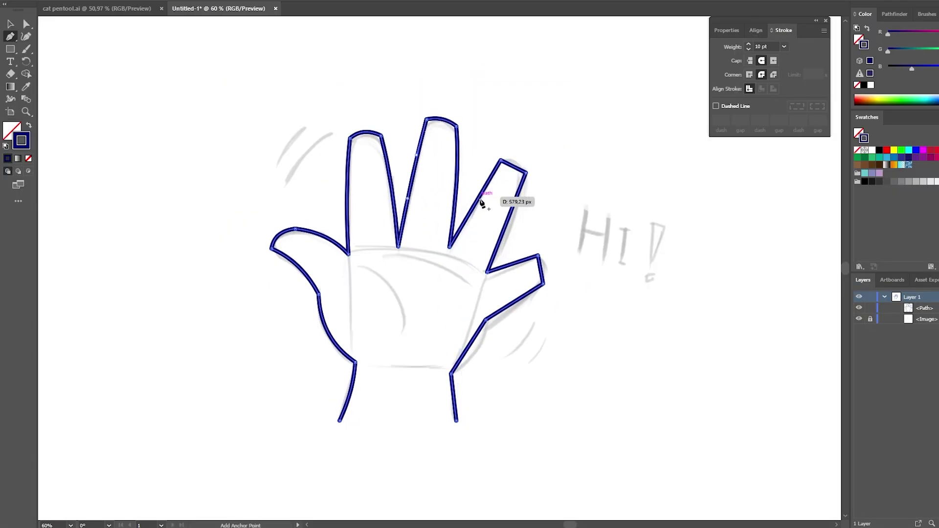
# Curve the ring and little finger segments and refine the adjoining side of the middle finger.
pyautogui.moveTo(478, 201); pyautogui.dragTo(508, 225)
pyautogui.moveTo(508, 226); pyautogui.dragTo(506, 224)
pyautogui.moveTo(458, 190); pyautogui.dragTo(455, 188)
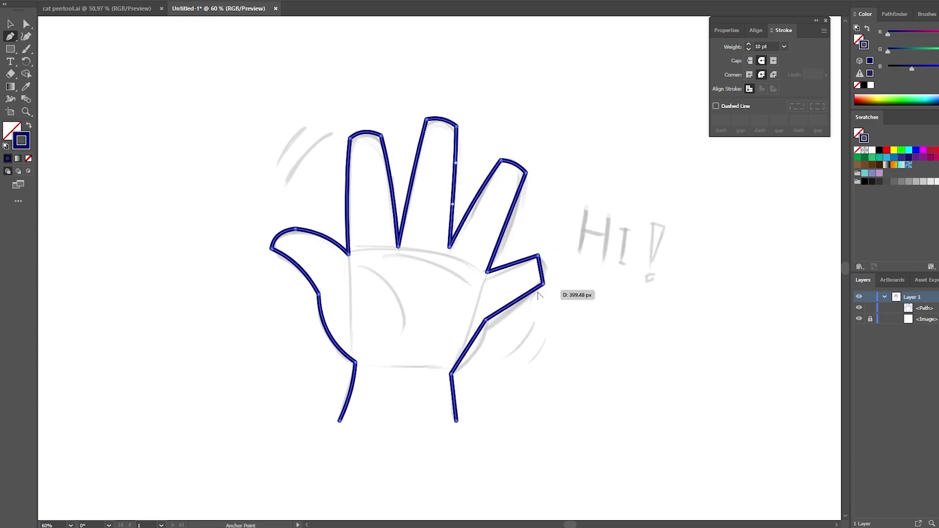
pyautogui.moveTo(516, 301); pyautogui.dragTo(519, 302)
pyautogui.moveTo(511, 265); pyautogui.dragTo(545, 272)
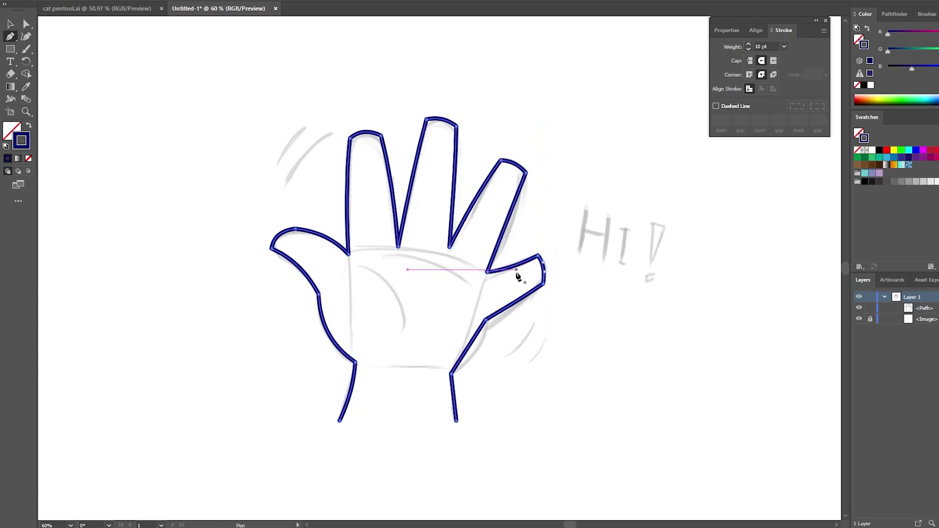
# Curve the palm edge and wrist segments below the little finger.
pyautogui.moveTo(469, 347); pyautogui.dragTo(477, 353)
pyautogui.moveTo(454, 398); pyautogui.dragTo(452, 399)
pyautogui.click(479, 393)
pyautogui.hotkey('ctrl', 'z')
# Round the corners of the thumb tip, the four fingertips and the notch between the index and middle fingers.
pyautogui.press('a')
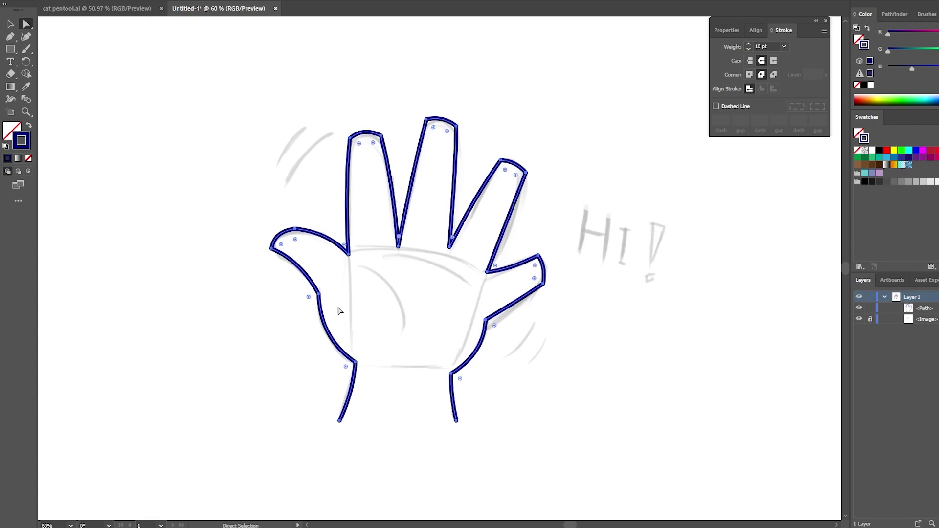
pyautogui.moveTo(281, 243); pyautogui.dragTo(297, 259)
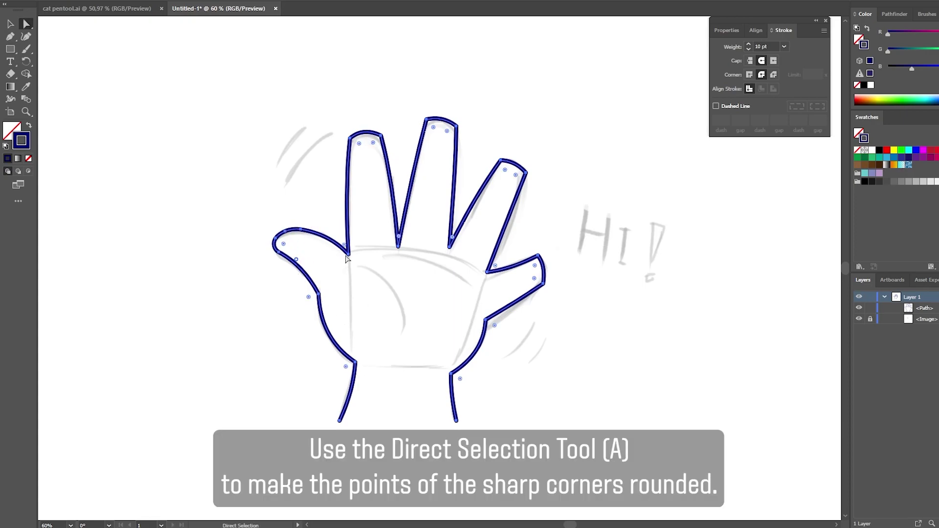
pyautogui.moveTo(359, 144); pyautogui.dragTo(367, 155)
pyautogui.click(439, 145)
pyautogui.moveTo(418, 109); pyautogui.dragTo(539, 188)
pyautogui.click(476, 147)
pyautogui.moveTo(516, 173); pyautogui.dragTo(509, 179)
pyautogui.click(557, 247)
pyautogui.moveTo(559, 248); pyautogui.dragTo(541, 288)
pyautogui.click(602, 303)
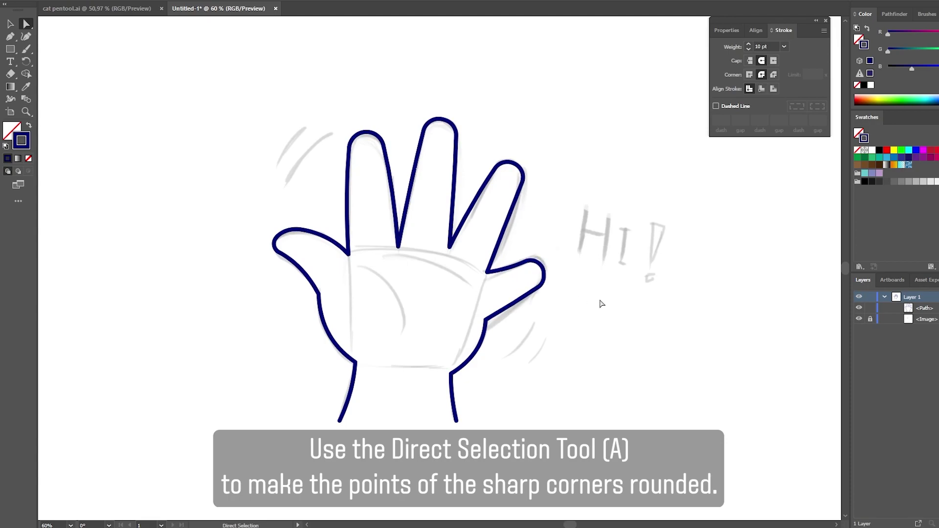
pyautogui.moveTo(398, 247); pyautogui.dragTo(397, 242)
pyautogui.click(587, 320)
# Draw two straight line segments over the palm creases, one around the thumb base and one below the fingers.
pyautogui.press('\\')
pyautogui.moveTo(355, 265); pyautogui.dragTo(401, 337)
pyautogui.press('a')
pyautogui.press('\\')
pyautogui.moveTo(380, 254); pyautogui.dragTo(473, 287)
# Bend both straight palm crease lines into arcs that follow the sketch.
pyautogui.press('z')
pyautogui.press('p')
pyautogui.moveTo(379, 303); pyautogui.dragTo(391, 296)
pyautogui.moveTo(426, 271); pyautogui.dragTo(434, 262)
pyautogui.keyDown('ctrl'); pyautogui.click(479, 307); pyautogui.keyUp('ctrl')
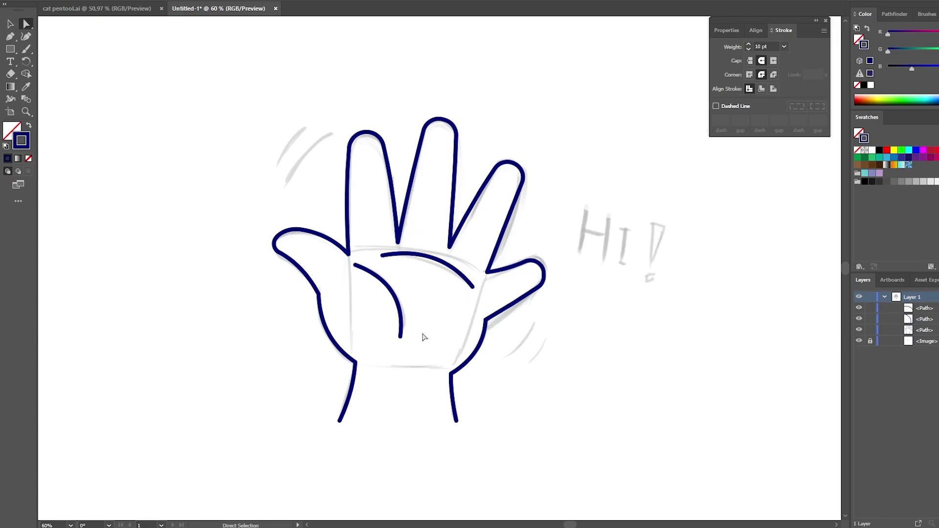
# Taper both ends of the thumb-side palm crease with the Width tool and make its middle thicker.
pyautogui.click(11, 99)
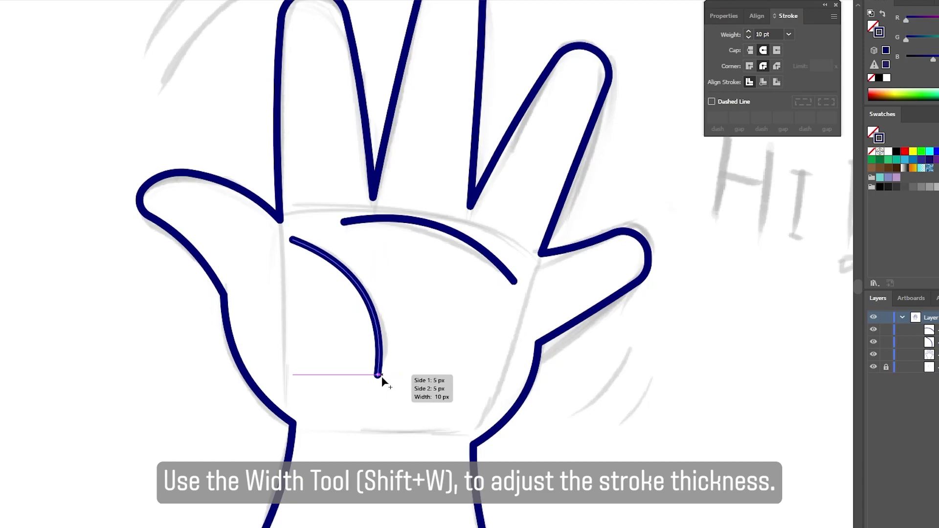
pyautogui.moveTo(383, 379)
pyautogui.mouseDown()
pyautogui.moveTo(361, 300)
pyautogui.moveTo(292, 240)
pyautogui.mouseUp()
pyautogui.moveTo(365, 294); pyautogui.dragTo(358, 281)
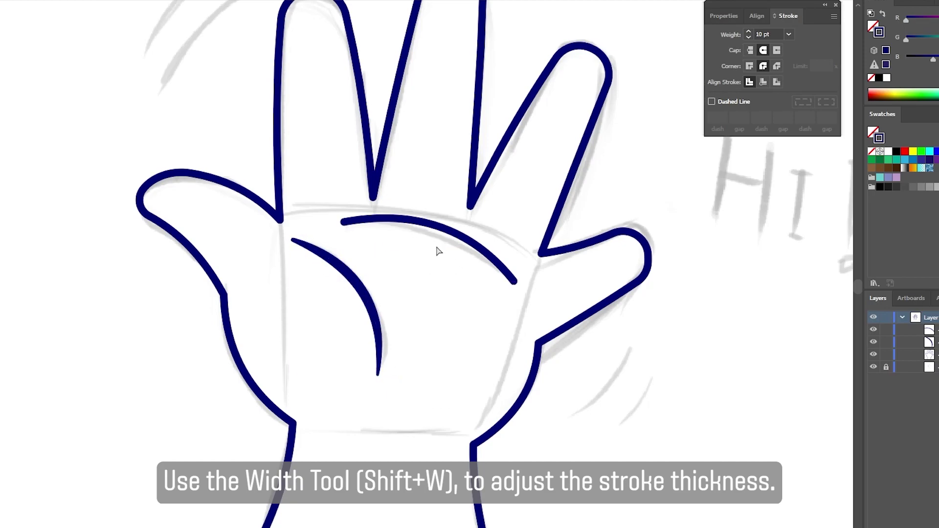
# Taper both ends of the palm crease below the fingers and adjust its middle thickness with the Width tool.
pyautogui.moveTo(344, 226); pyautogui.dragTo(344, 222)
pyautogui.moveTo(436, 226); pyautogui.dragTo(433, 228)
pyautogui.moveTo(517, 279); pyautogui.dragTo(515, 280)
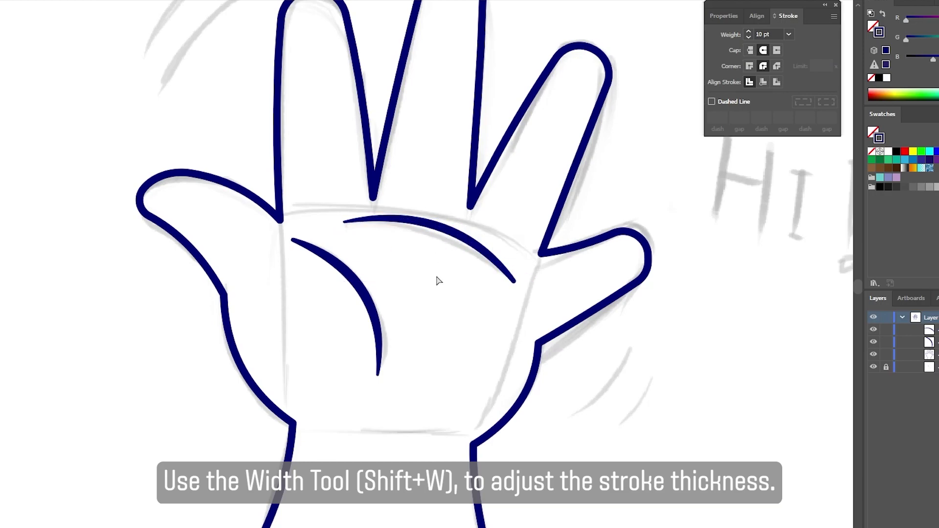
pyautogui.scroll(-1, 436, 278)
pyautogui.scroll(1, 467, 307)
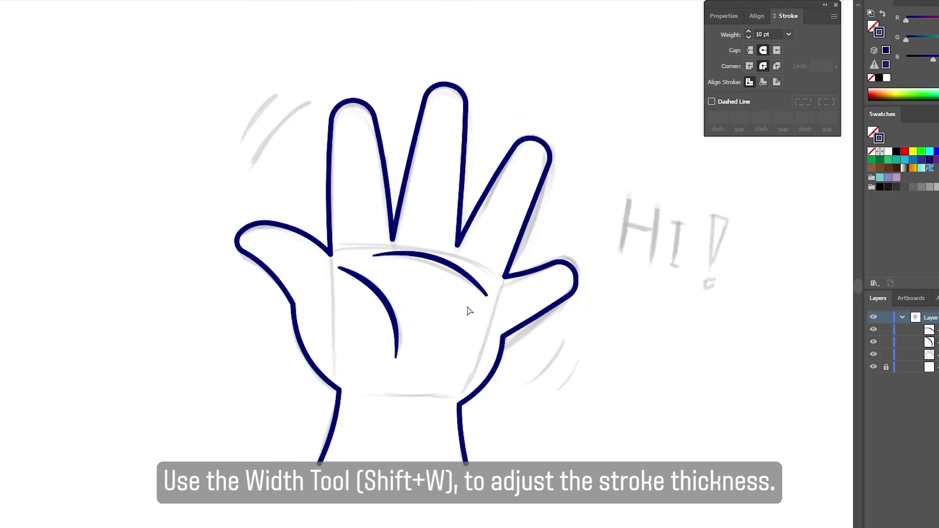
# Nudge the palm crease below the fingers slightly toward the thumb and set the thumb-side crease's stroke weight to 11 pt.
pyautogui.moveTo(436, 266); pyautogui.dragTo(431, 269)
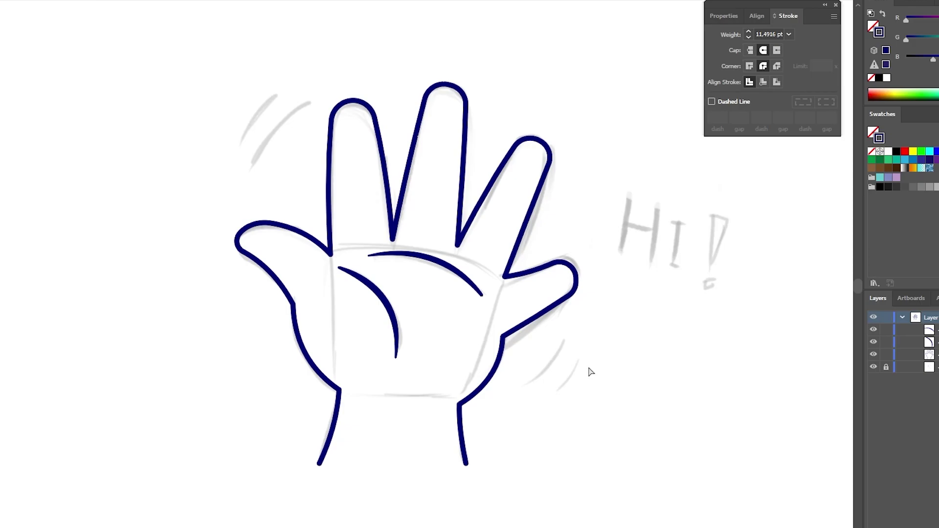
pyautogui.click(385, 300)
pyautogui.click(730, 35)
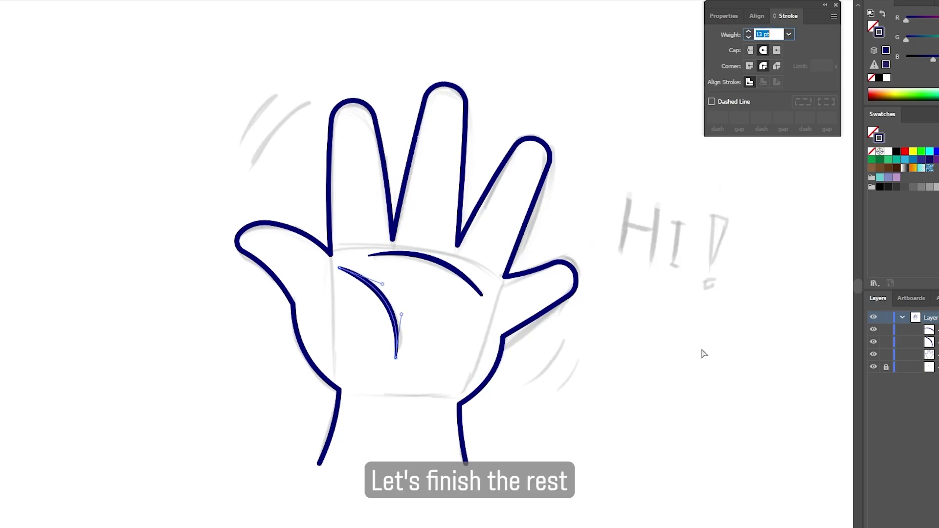
pyautogui.write('11')
pyautogui.press('Return')
pyautogui.click(702, 350)
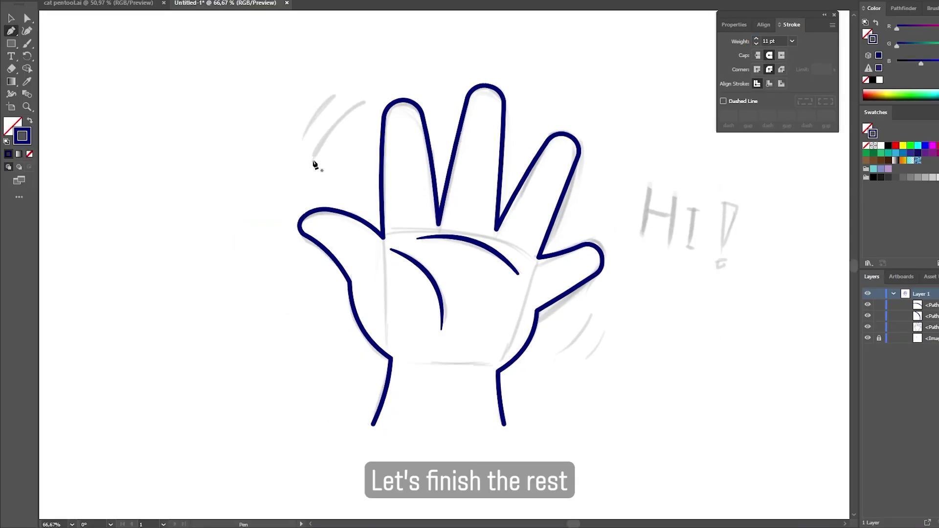
# Draw a curved motion line along the inner sketch stroke beside the index finger and match its stroke to the hand outline.
pyautogui.click(312, 159)
pyautogui.click(365, 101)
pyautogui.keyDown('ctrl'); pyautogui.click(326, 93); pyautogui.keyUp('ctrl')
pyautogui.click(334, 135)
pyautogui.press('i')
pyautogui.click(383, 130)
pyautogui.press('a')
pyautogui.moveTo(342, 129); pyautogui.dragTo(336, 124)
pyautogui.hotkey('ctrl', 'z')
pyautogui.press('p')
pyautogui.press('a')
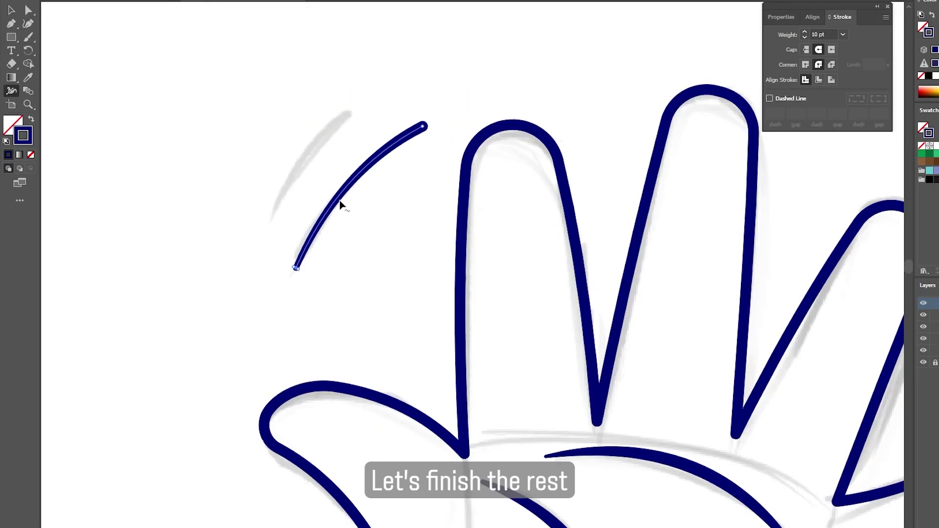
# Taper both ends of the inner motion line with the Width tool and make its middle thicker.
pyautogui.moveTo(339, 197); pyautogui.dragTo(343, 200)
pyautogui.moveTo(299, 271); pyautogui.dragTo(297, 268)
pyautogui.moveTo(425, 131); pyautogui.dragTo(422, 127)
pyautogui.keyDown('ctrl'); pyautogui.click(320, 159); pyautogui.keyUp('ctrl')
pyautogui.moveTo(298, 270); pyautogui.dragTo(296, 267)
pyautogui.keyDown('ctrl'); pyautogui.click(337, 251); pyautogui.keyUp('ctrl')
pyautogui.keyDown('ctrl'); pyautogui.click(402, 220); pyautogui.keyUp('ctrl')
# Duplicate the tapered motion line as a shorter copy over the outer sketch stroke and match its stroke to the original.
pyautogui.moveTo(339, 196)
pyautogui.mouseDown()
pyautogui.moveTo(353, 179)
pyautogui.moveTo(332, 151)
pyautogui.mouseUp()
pyautogui.press('v')
pyautogui.keyDown('alt'); pyautogui.keyDown('shift'); pyautogui.moveTo(396, 94); pyautogui.dragTo(382, 105); pyautogui.keyUp('shift'); pyautogui.keyUp('alt')
pyautogui.moveTo(342, 149); pyautogui.dragTo(331, 144)
pyautogui.press('i')
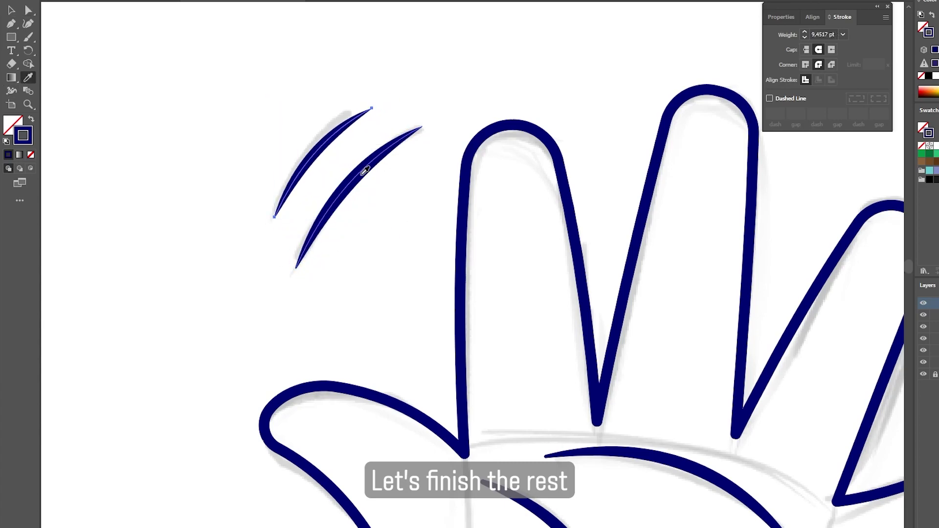
pyautogui.click(366, 175)
pyautogui.press('v')
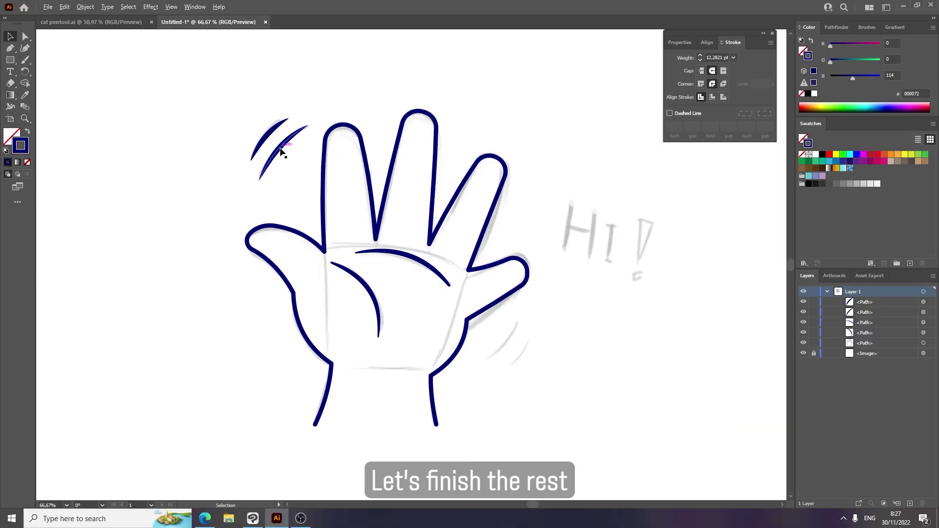
# Duplicate both motion lines to below the little finger, then rotate and scale the copies to fit the sketch strokes there.
pyautogui.keyDown('shift'); pyautogui.click(281, 147); pyautogui.keyUp('shift')
pyautogui.moveTo(266, 138)
pyautogui.keyDown('alt'); pyautogui.mouseDown()
pyautogui.moveTo(469, 326)
pyautogui.moveTo(499, 342)
pyautogui.mouseUp(); pyautogui.keyUp('alt')
pyautogui.moveTo(546, 320); pyautogui.dragTo(490, 370)
pyautogui.moveTo(516, 351); pyautogui.dragTo(511, 342)
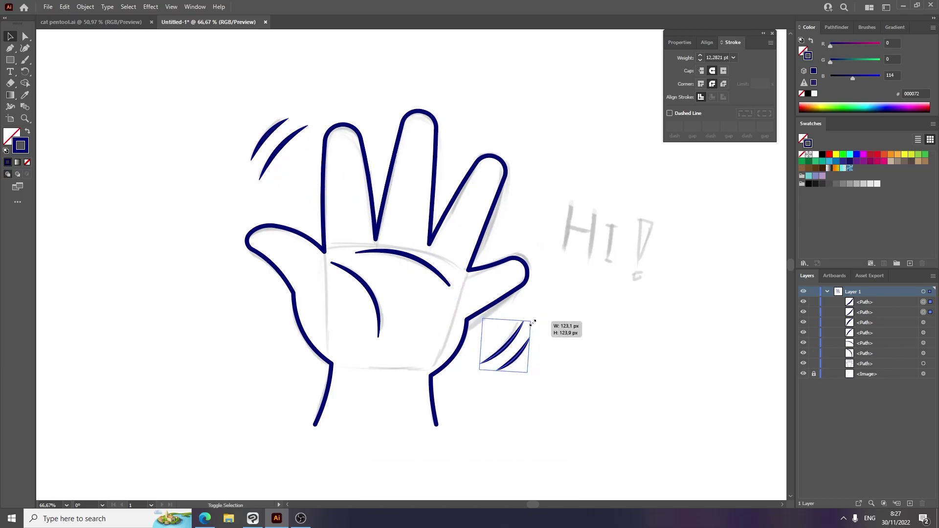
pyautogui.click(548, 318)
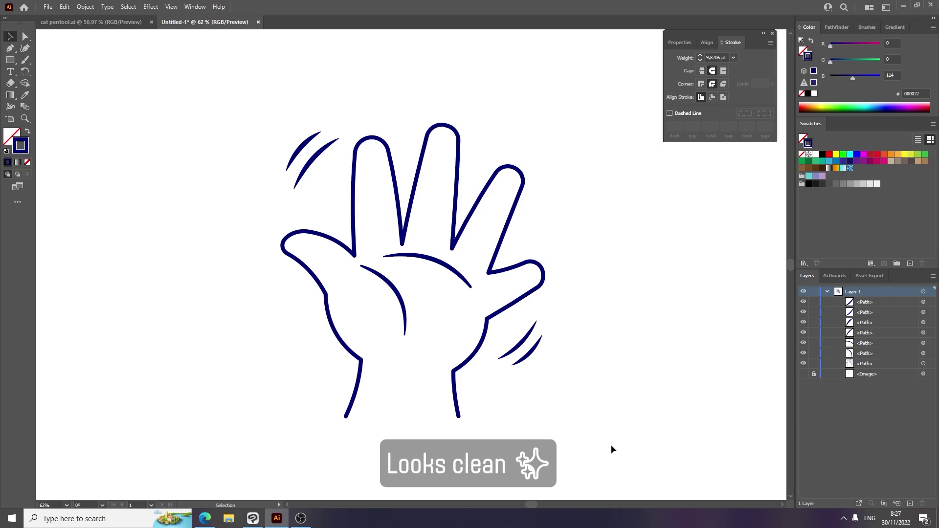